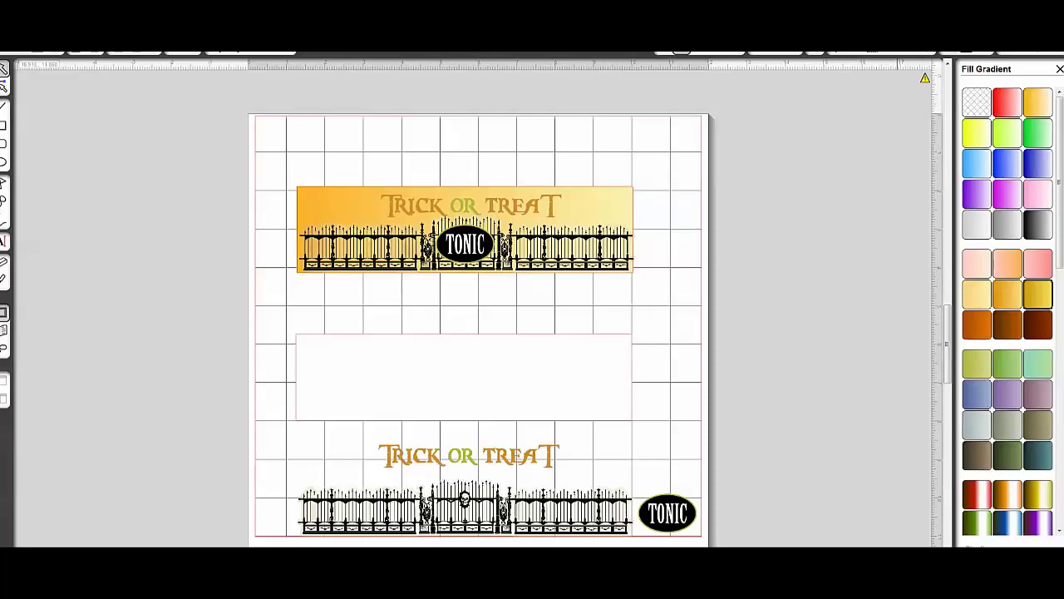
Move the top Trick or Treat label and the empty rectangle higher on the page.
{"action": "left_click_drag", "start_coordinate": [367, 183], "coordinate": [660, 304]}
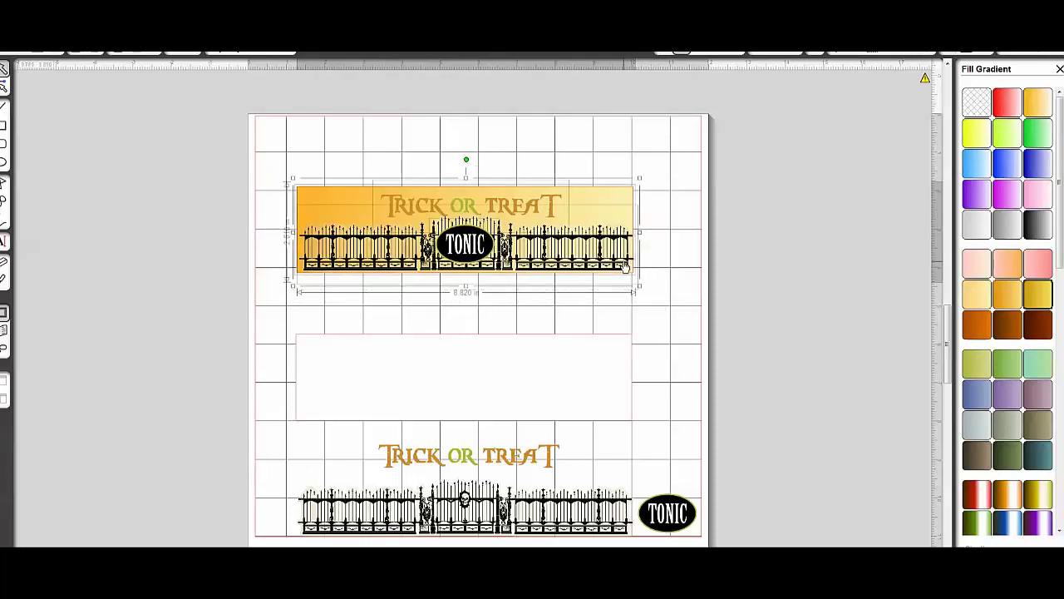
{"action": "left_click_drag", "start_coordinate": [623, 266], "coordinate": [638, 218]}
{"action": "left_click", "coordinate": [684, 281]}
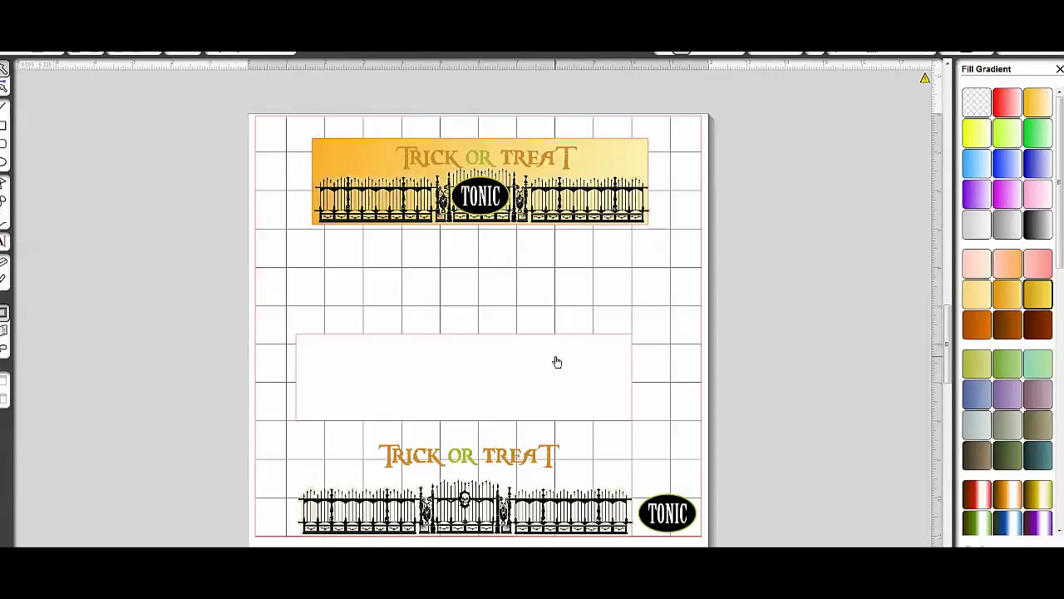
{"action": "left_click_drag", "start_coordinate": [557, 362], "coordinate": [551, 333]}
{"action": "left_click", "coordinate": [558, 435]}
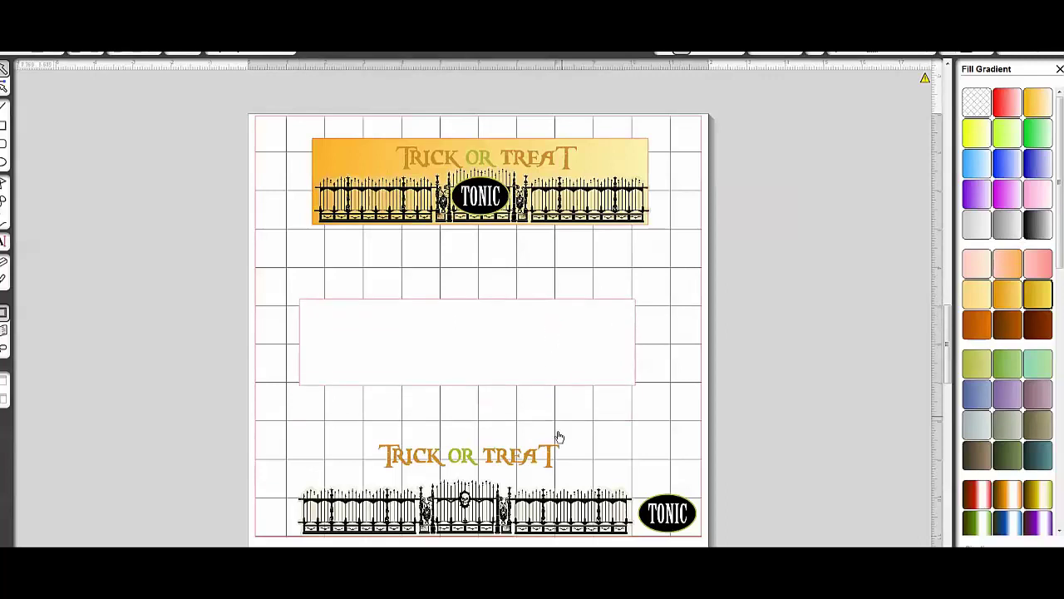
Raise the lower text, fence and TONIC oval, then show the Echo Park library collection.
{"action": "left_click_drag", "start_coordinate": [539, 458], "coordinate": [546, 422]}
{"action": "left_click_drag", "start_coordinate": [621, 526], "coordinate": [613, 492]}
{"action": "left_click_drag", "start_coordinate": [670, 519], "coordinate": [671, 484]}
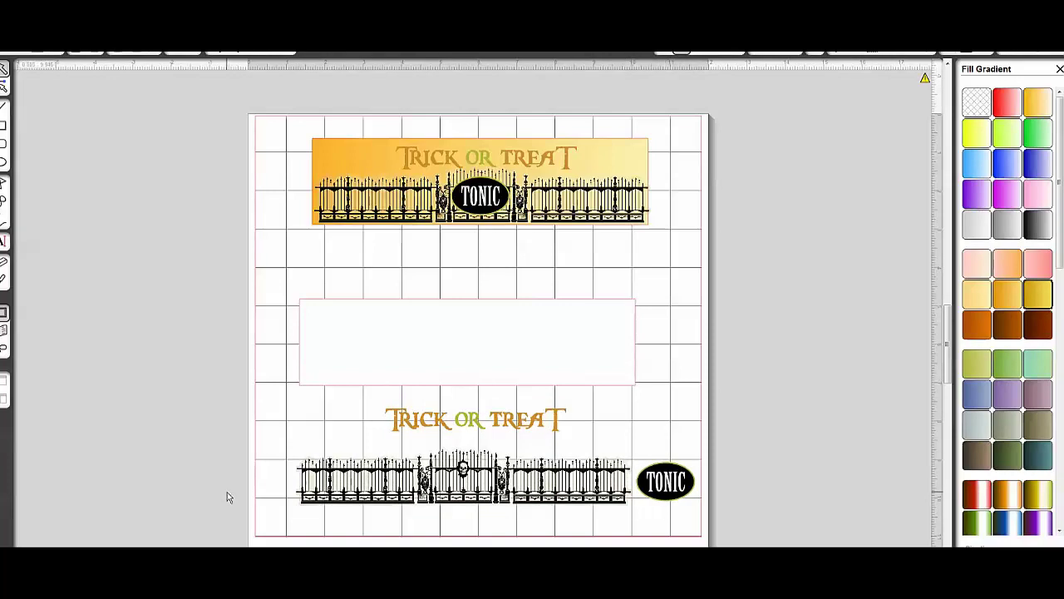
{"action": "left_click", "coordinate": [6, 331]}
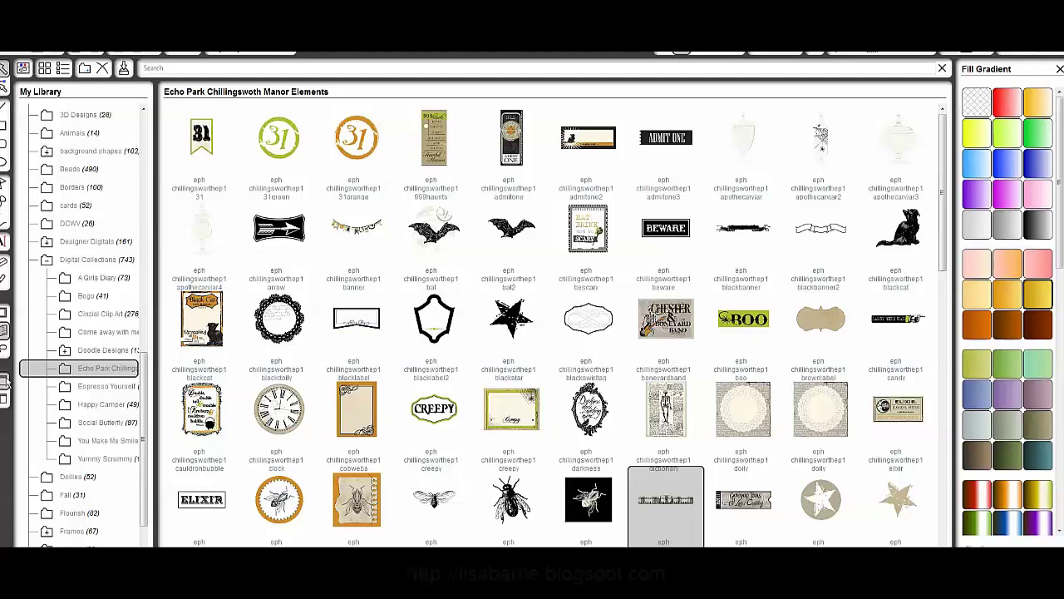
Shrink the library to split view, then close it to show the full design page.
{"action": "left_click", "coordinate": [3, 402]}
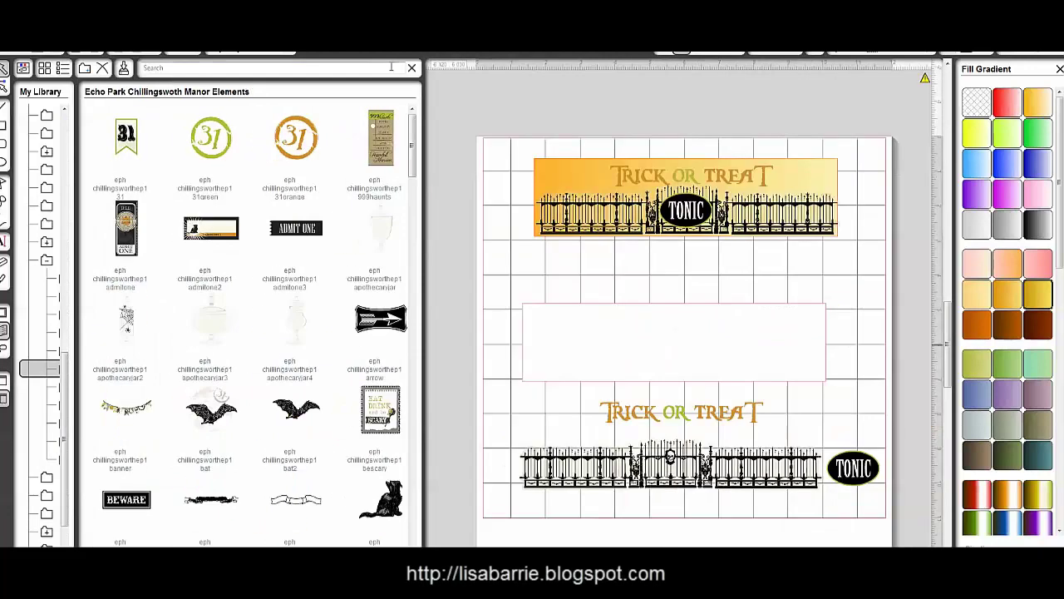
{"action": "left_click", "coordinate": [3, 403]}
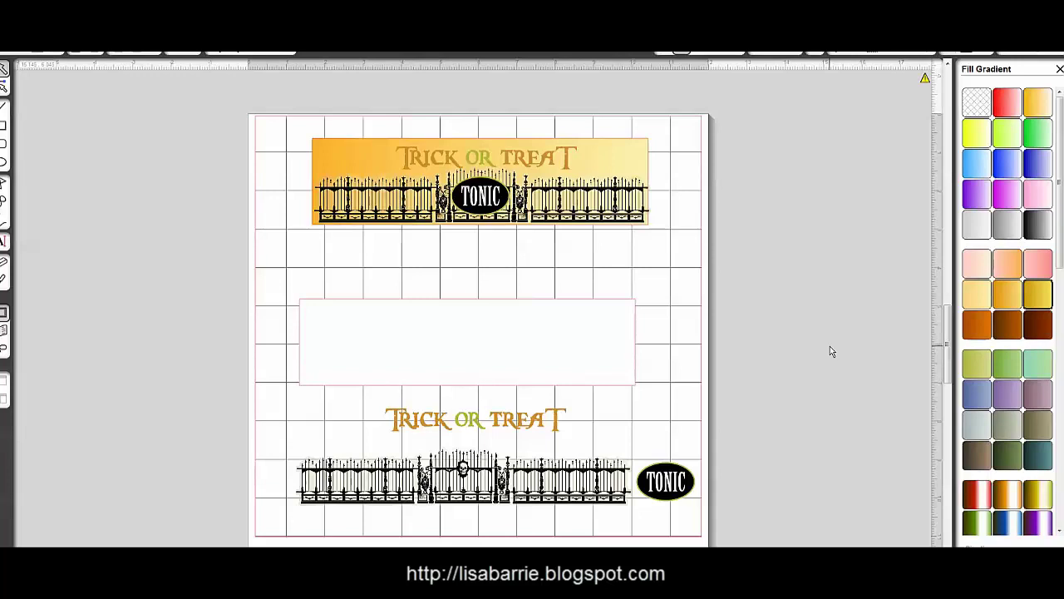
Fill the empty middle rectangle with the golden-yellow gradient after trying pale yellow and orange.
{"action": "left_click", "coordinate": [604, 322]}
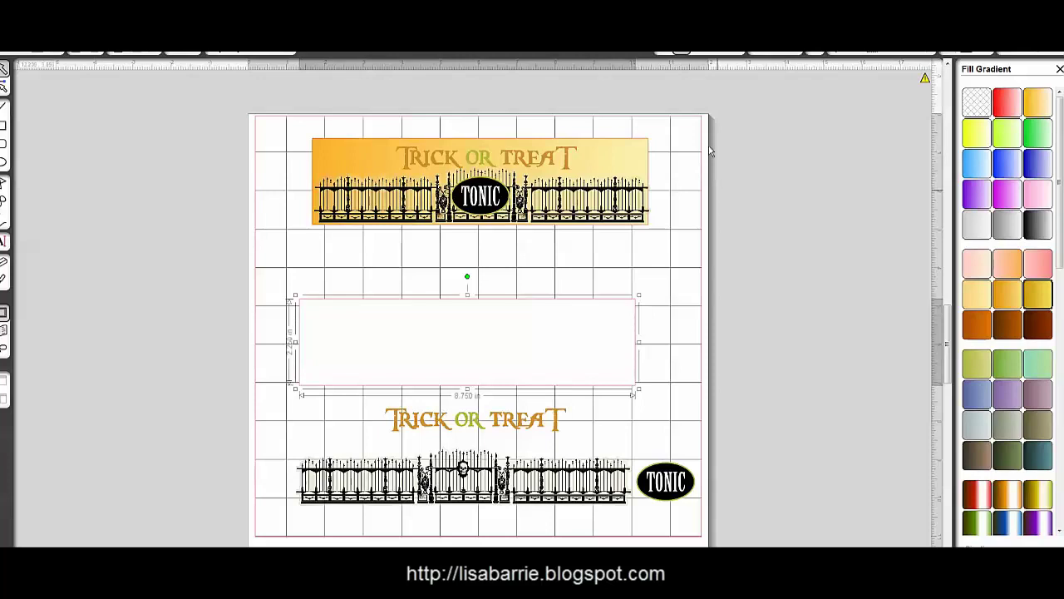
{"action": "left_click", "coordinate": [974, 295]}
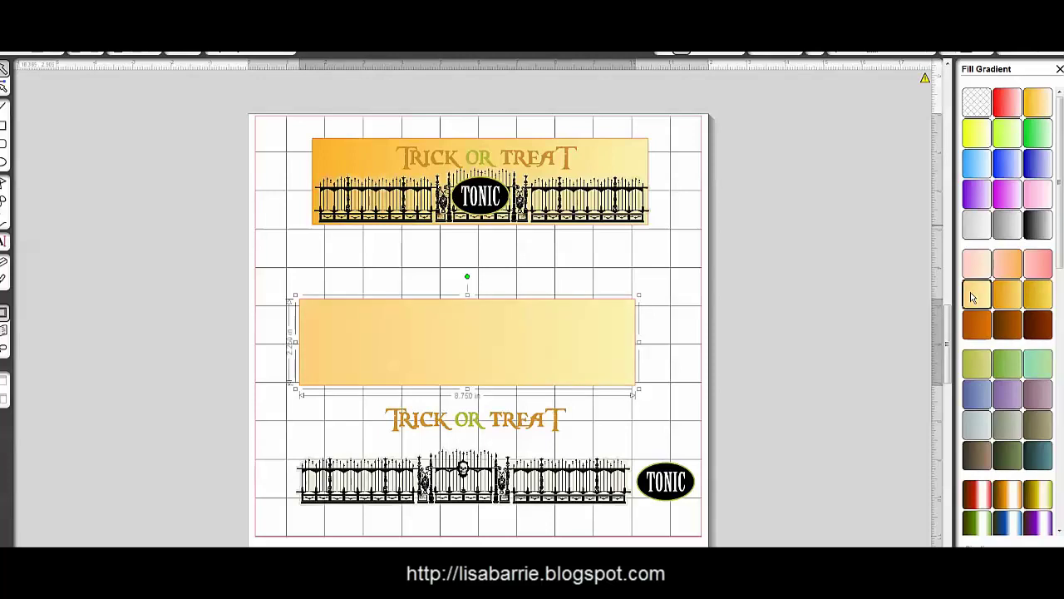
{"action": "left_click", "coordinate": [1005, 297]}
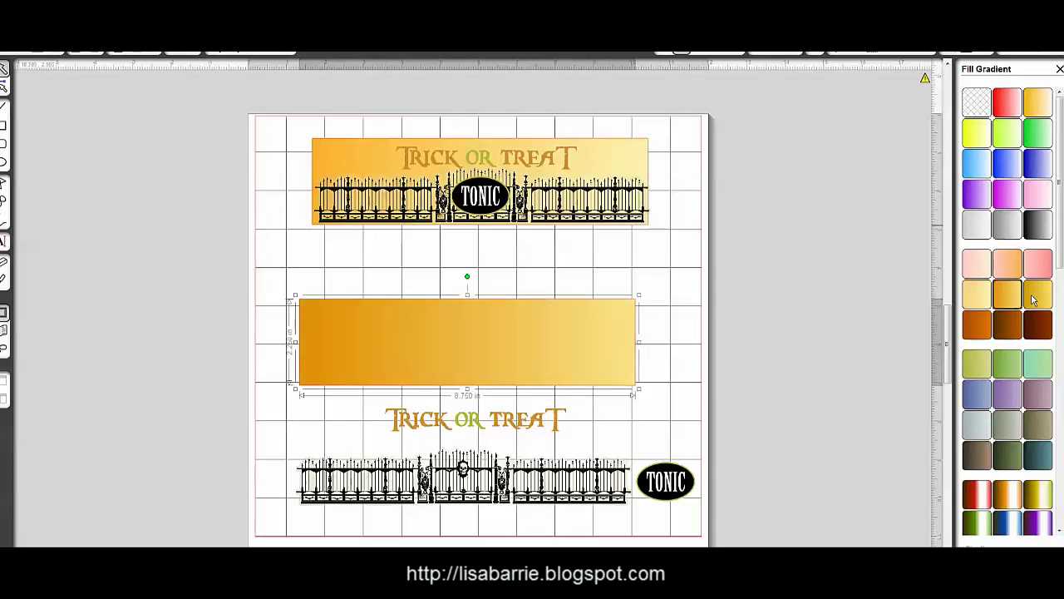
{"action": "left_click", "coordinate": [1035, 297]}
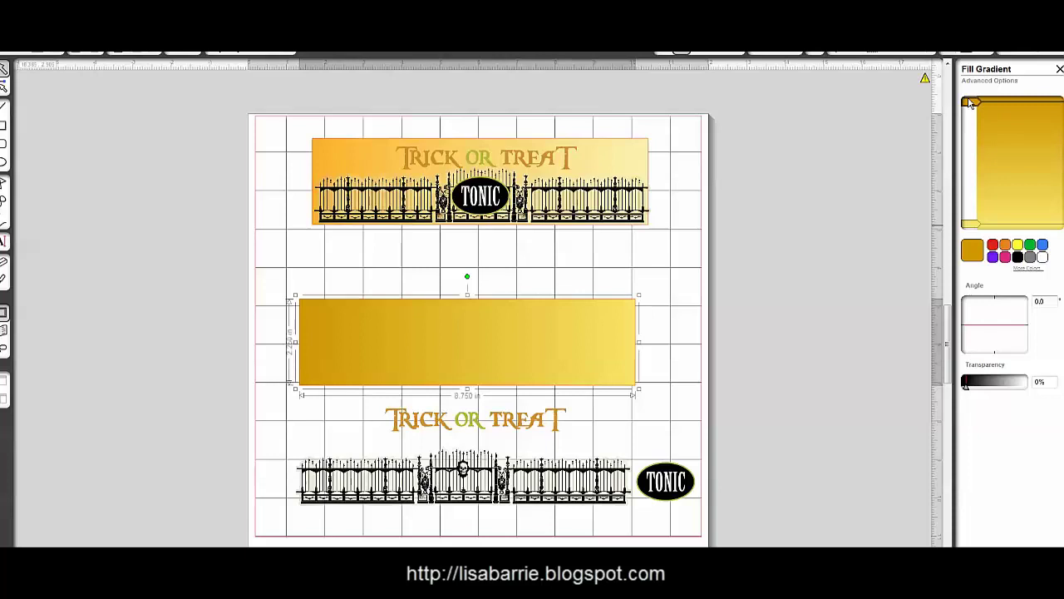
Recolour the bottom gradient stop to a custom pale yellow (Red 251, Green 236, Blue 153).
{"action": "left_click", "coordinate": [972, 224]}
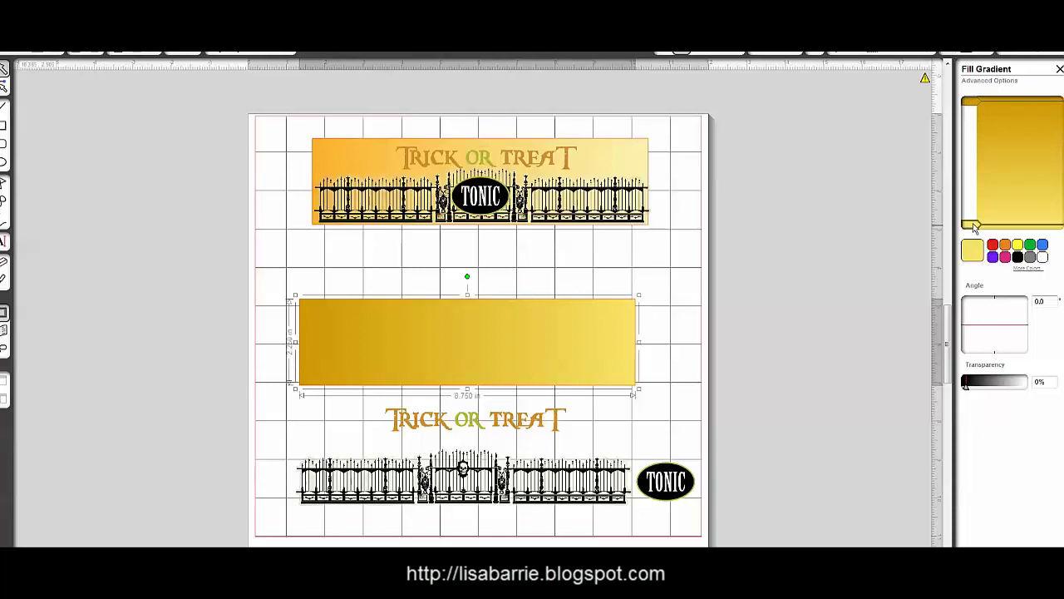
{"action": "left_click", "coordinate": [1027, 268]}
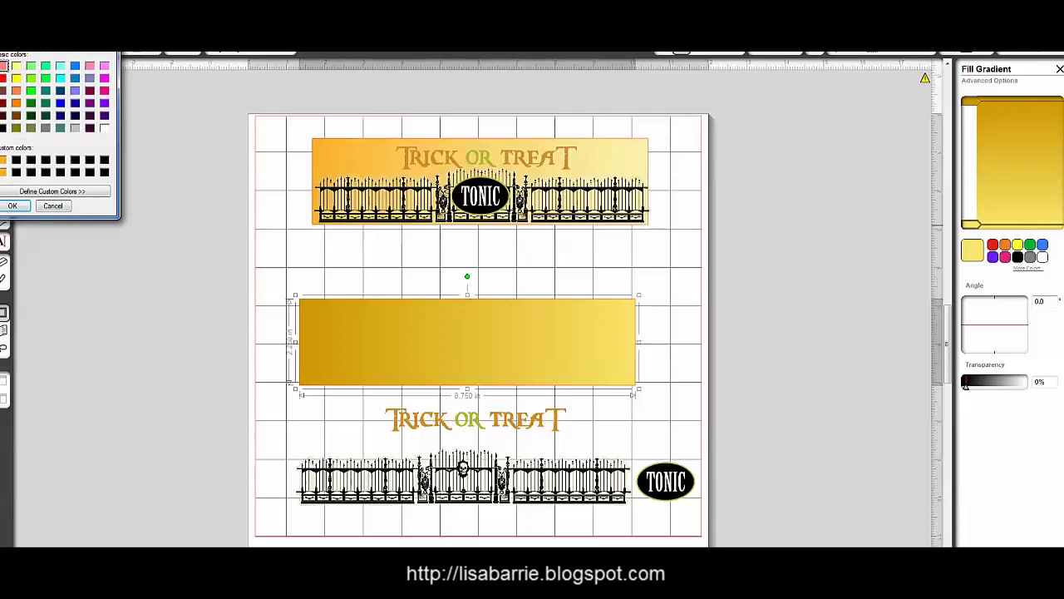
{"action": "left_click_drag", "start_coordinate": [52, 40], "coordinate": [829, 144]}
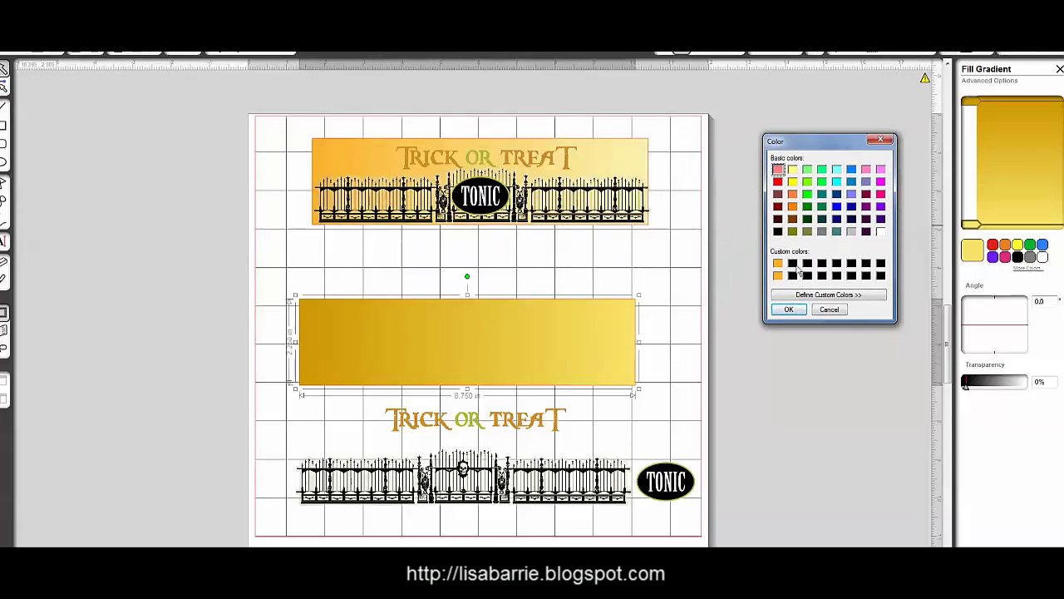
{"action": "left_click", "coordinate": [834, 295]}
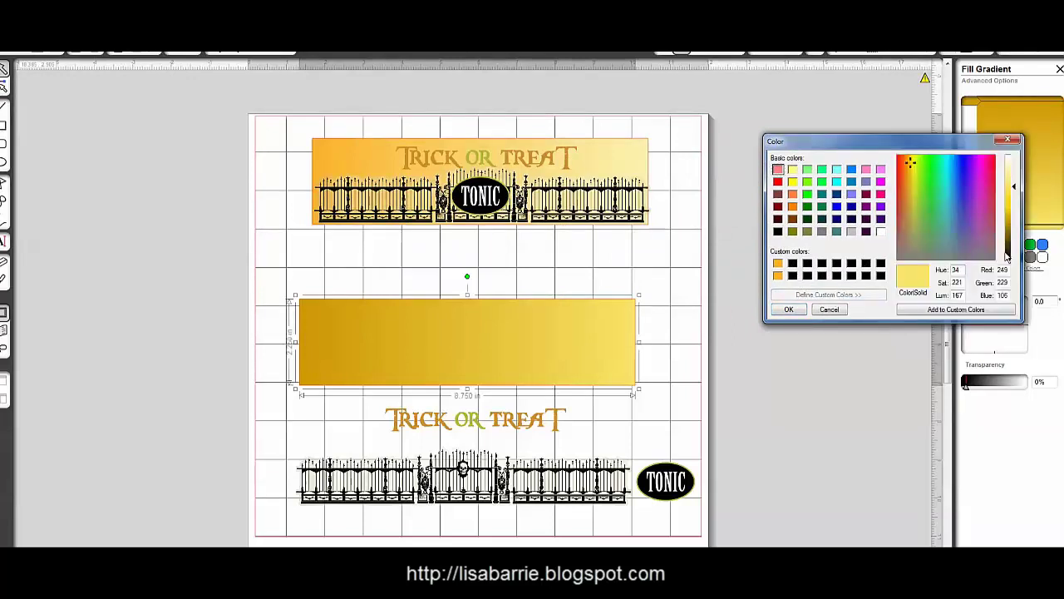
{"action": "left_click_drag", "start_coordinate": [1020, 192], "coordinate": [1014, 185]}
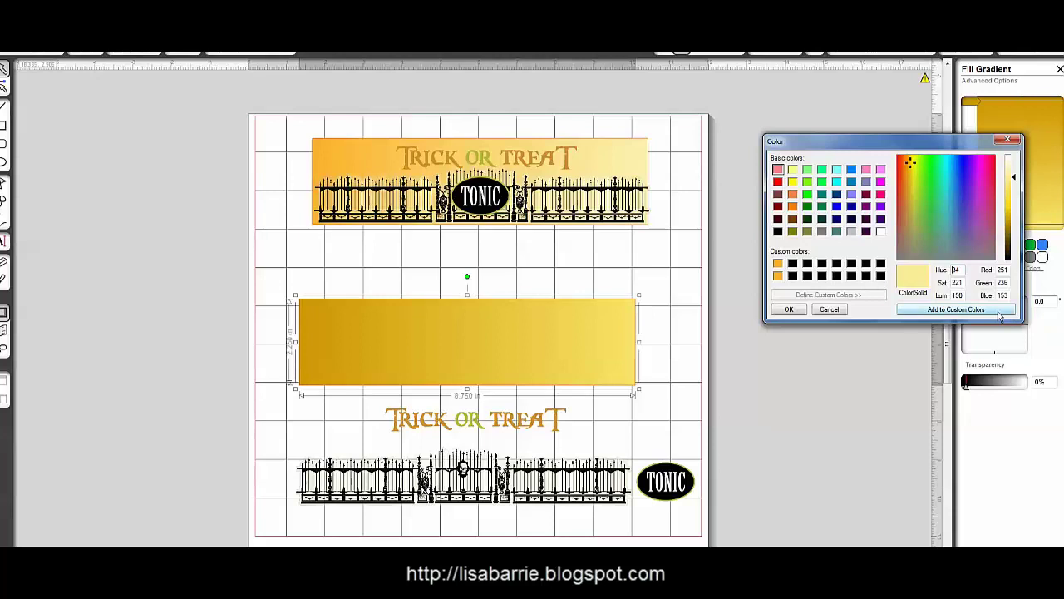
{"action": "left_click", "coordinate": [789, 309]}
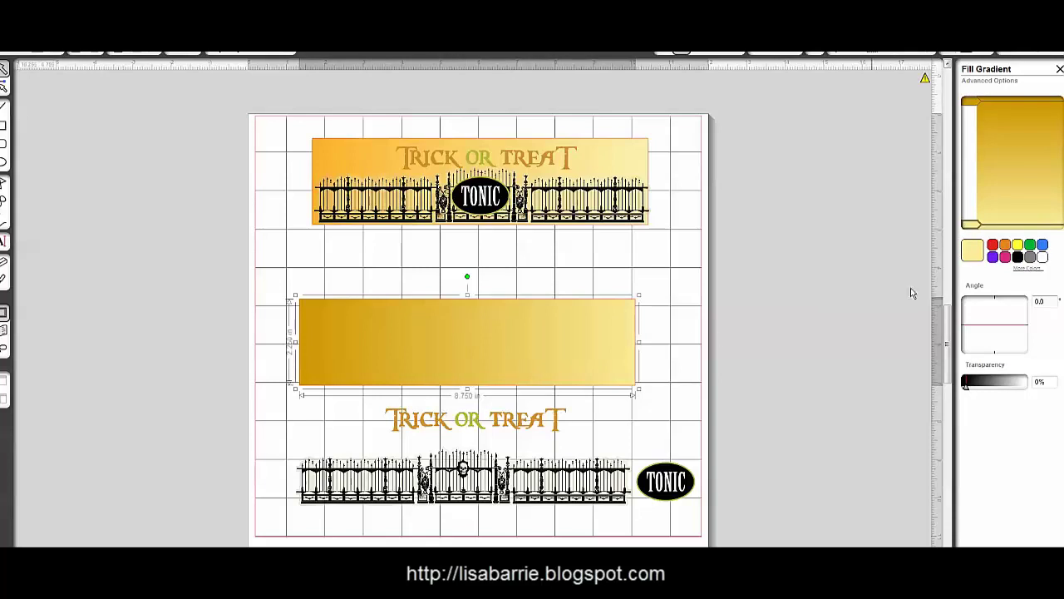
Add and reposition a gradient stop to rebalance the blend, then place the title on the rectangle.
{"action": "left_click", "coordinate": [989, 172]}
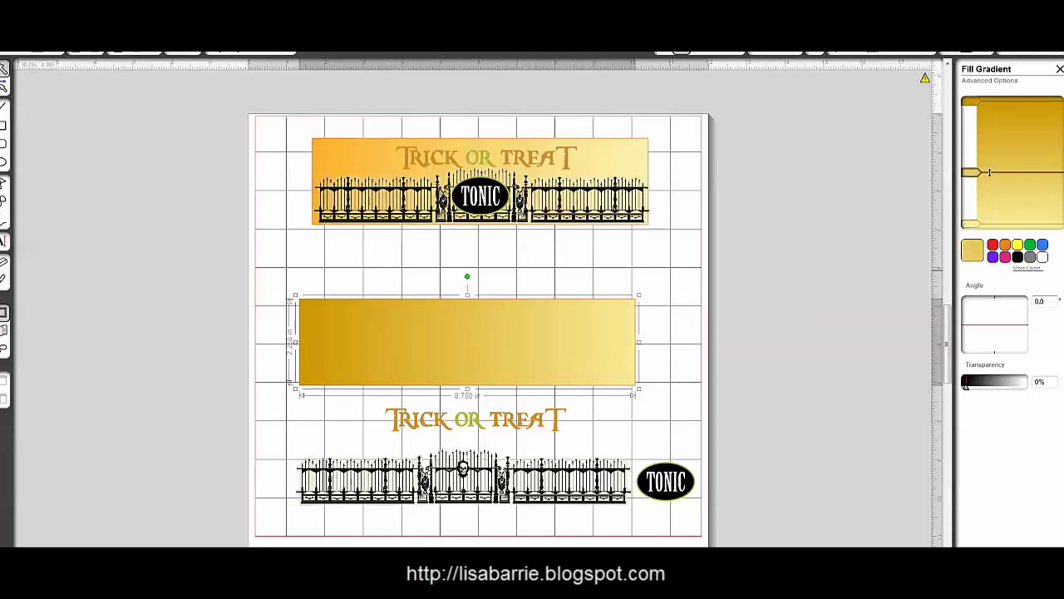
{"action": "left_click_drag", "start_coordinate": [971, 172], "coordinate": [972, 134]}
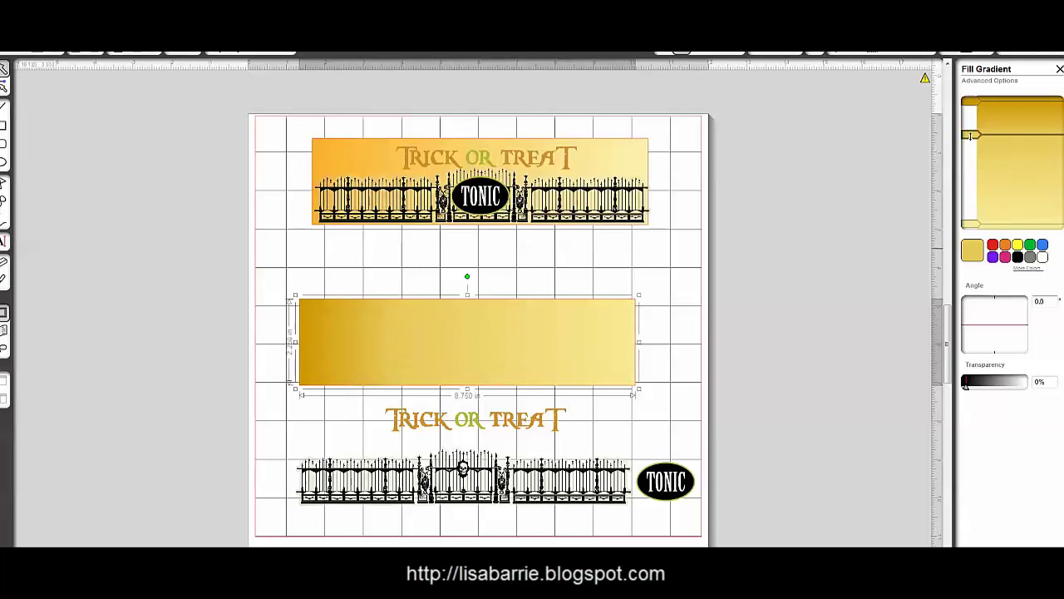
{"action": "left_click_drag", "start_coordinate": [970, 137], "coordinate": [977, 183]}
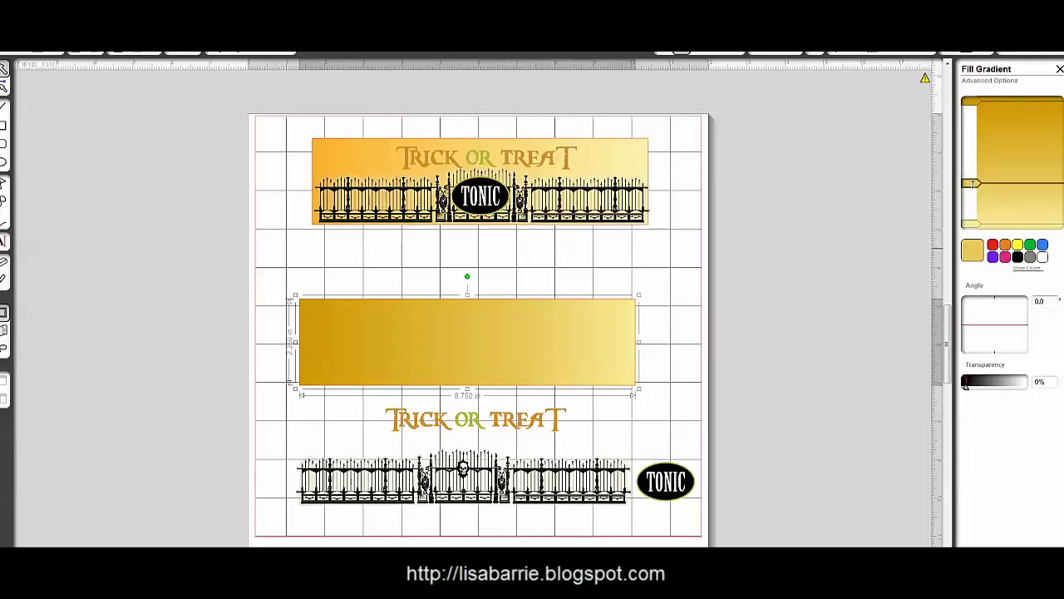
{"action": "left_click_drag", "start_coordinate": [973, 184], "coordinate": [974, 152]}
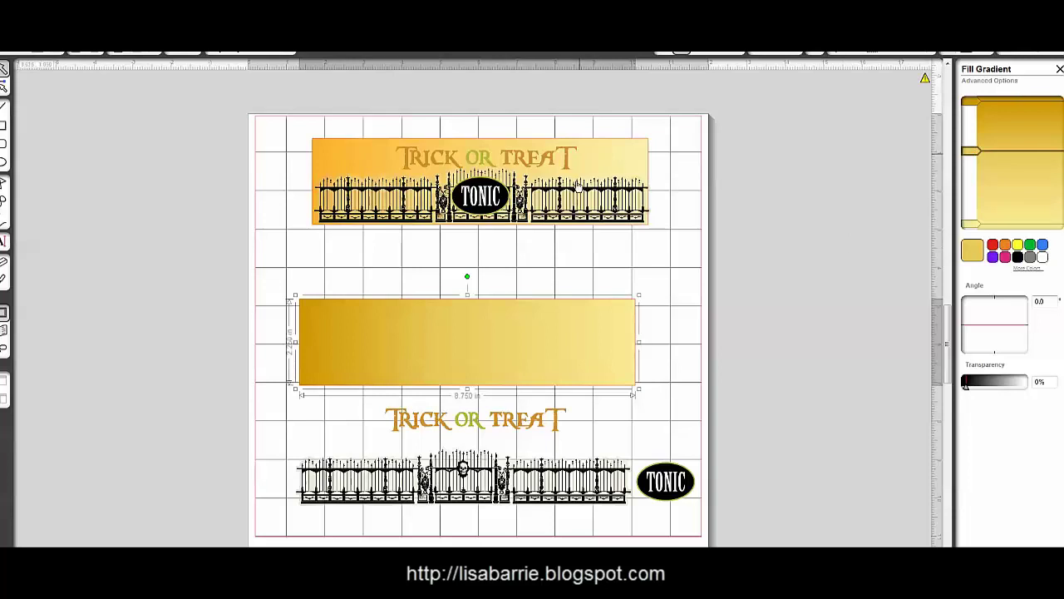
{"action": "left_click_drag", "start_coordinate": [536, 411], "coordinate": [519, 329]}
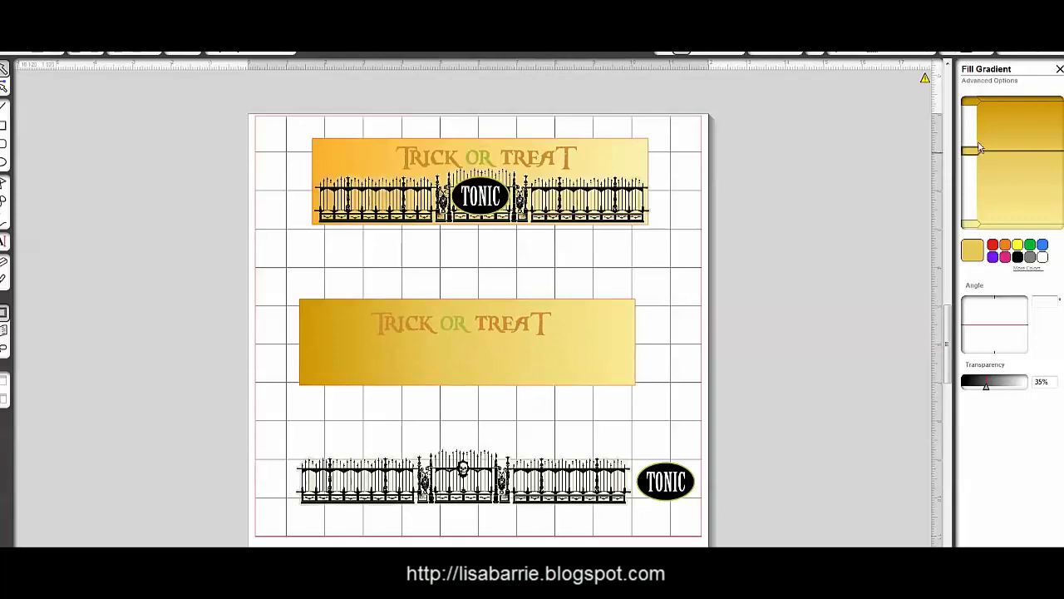
Raise the middle rectangle's middle gradient stop so the blend turns pale yellow sooner.
{"action": "left_click_drag", "start_coordinate": [973, 151], "coordinate": [972, 132]}
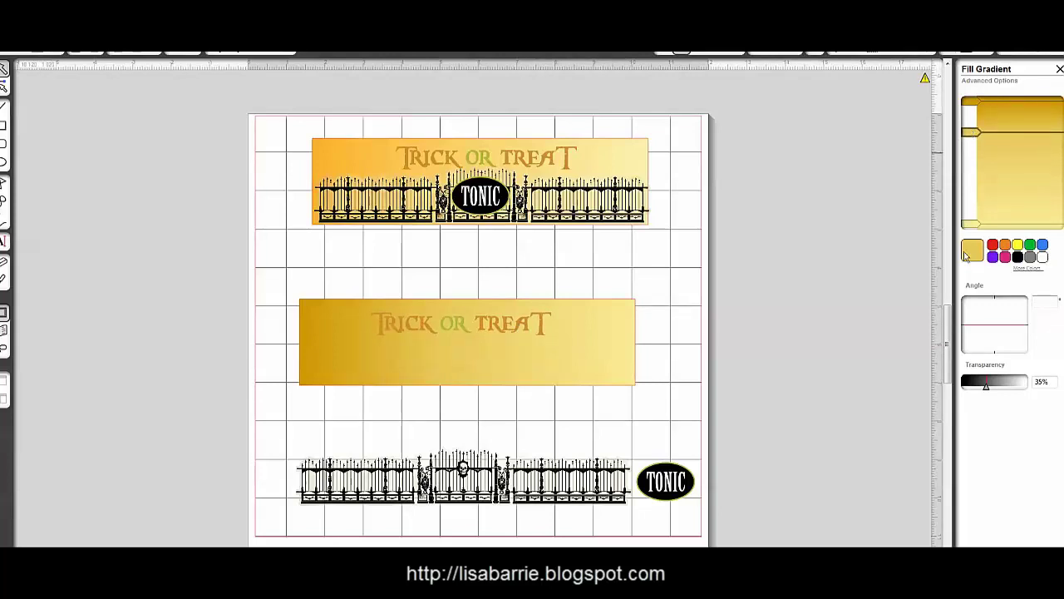
{"action": "left_click", "coordinate": [633, 317]}
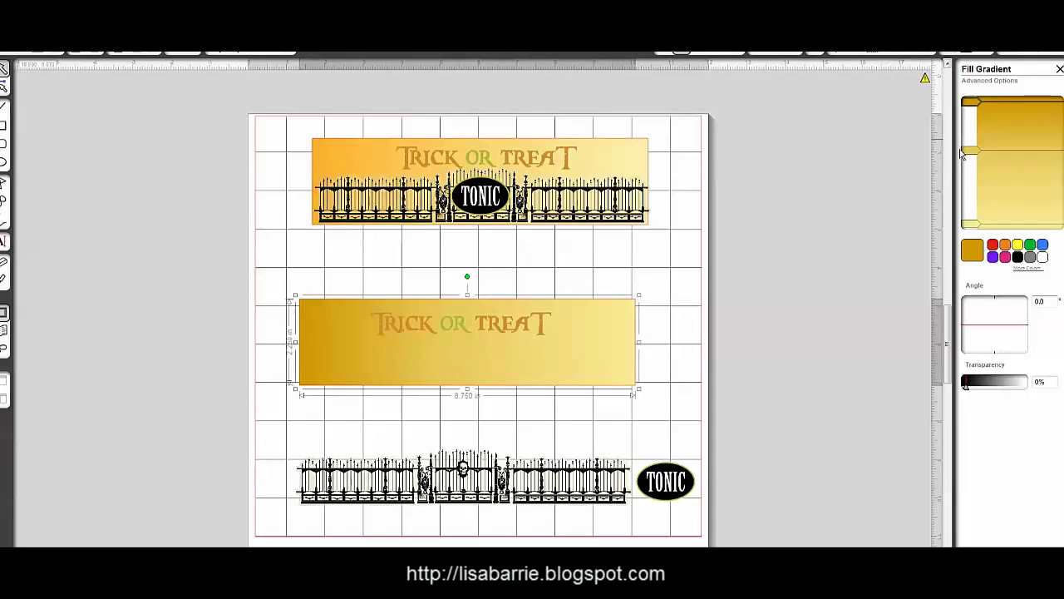
{"action": "left_click_drag", "start_coordinate": [970, 150], "coordinate": [972, 132]}
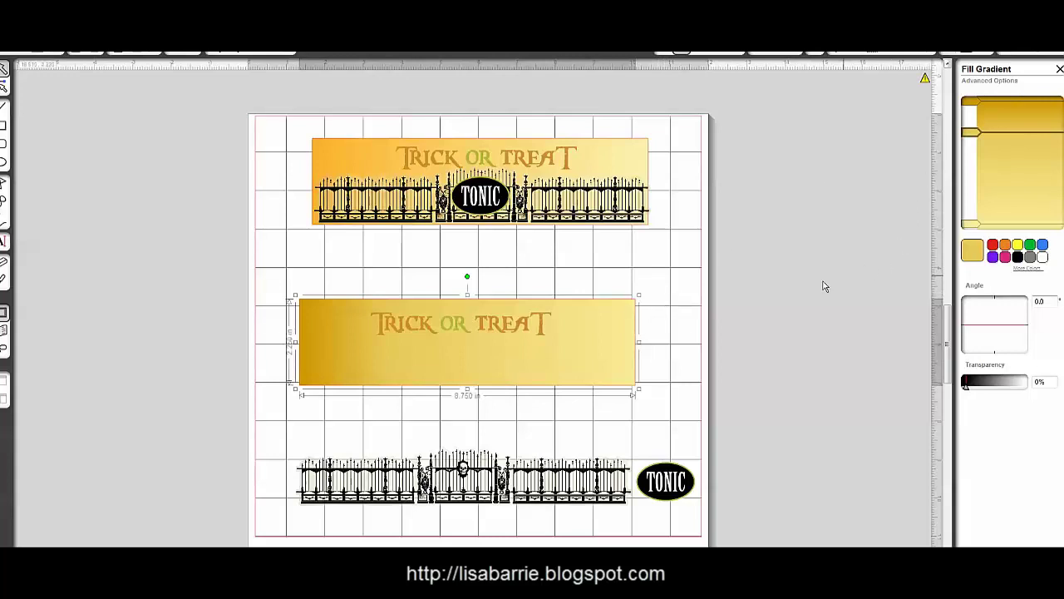
{"action": "left_click", "coordinate": [795, 295]}
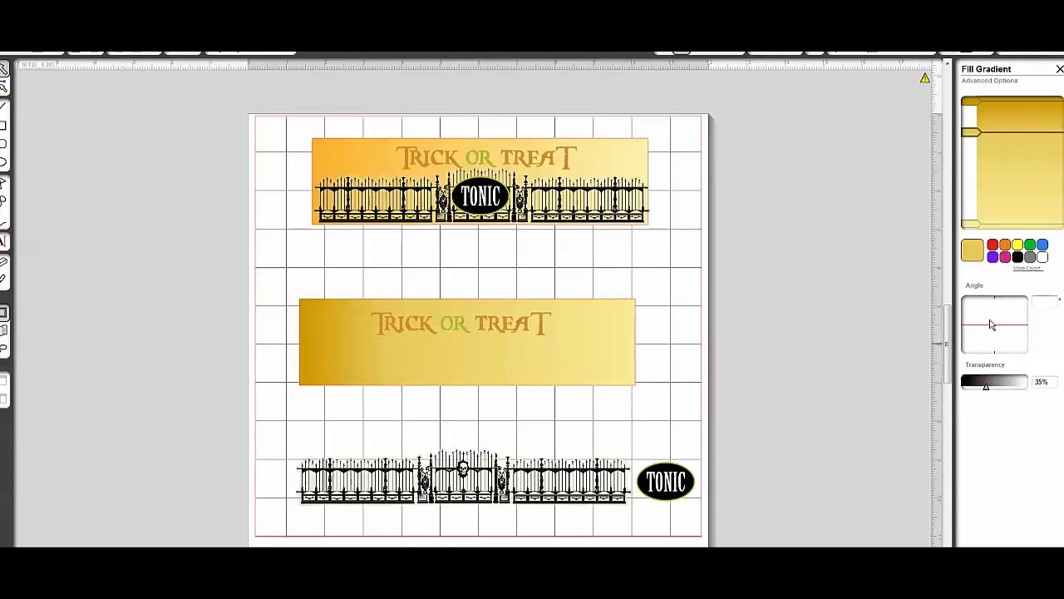
Set the middle rectangle's gradient angle to -90° and lower the upper gradient stop.
{"action": "left_click_drag", "start_coordinate": [1026, 330], "coordinate": [1002, 292]}
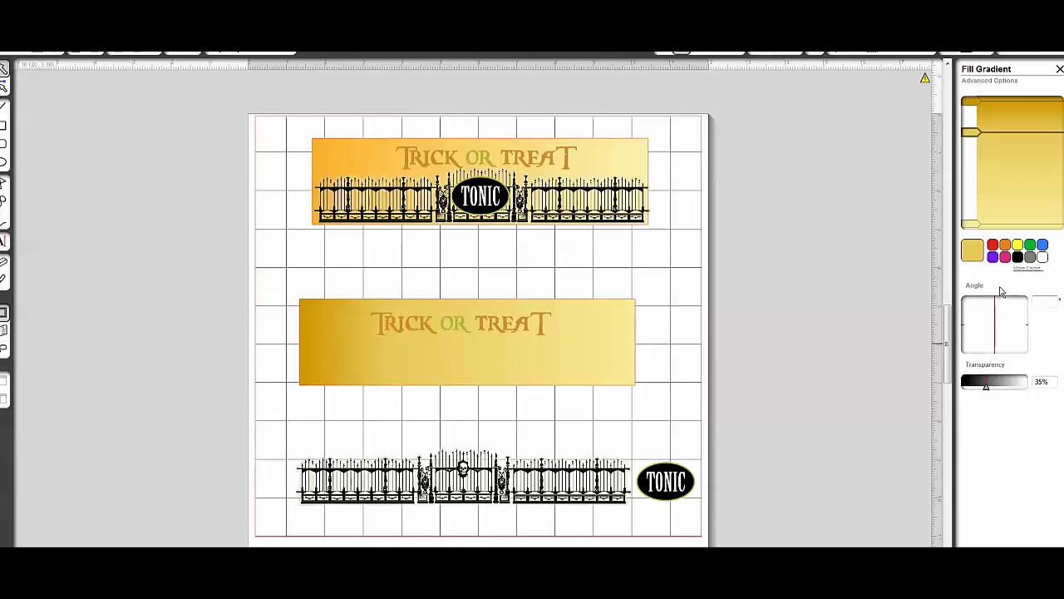
{"action": "left_click", "coordinate": [636, 330]}
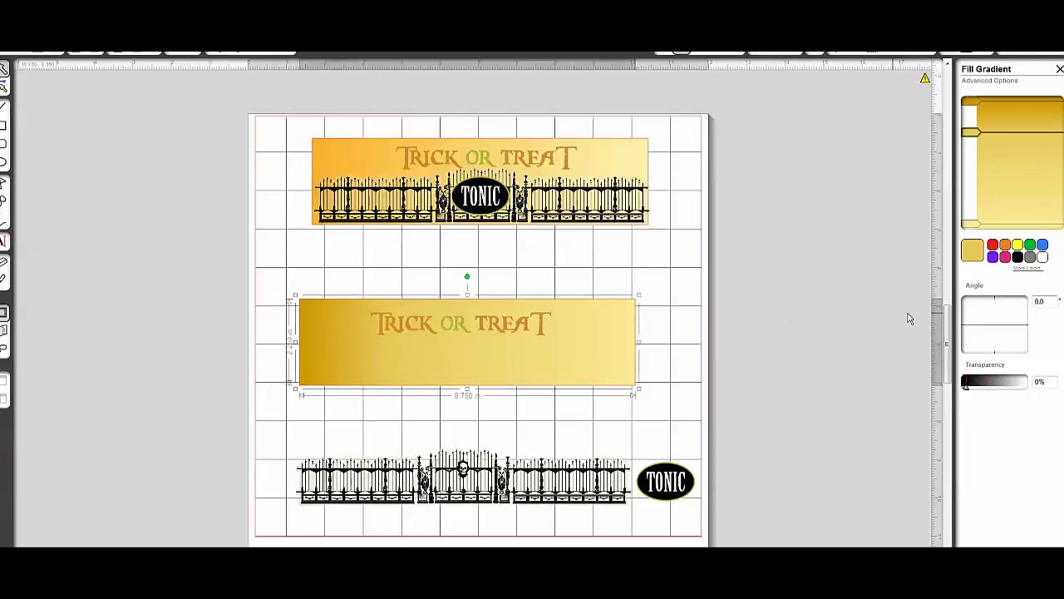
{"action": "left_click_drag", "start_coordinate": [1025, 327], "coordinate": [1005, 378]}
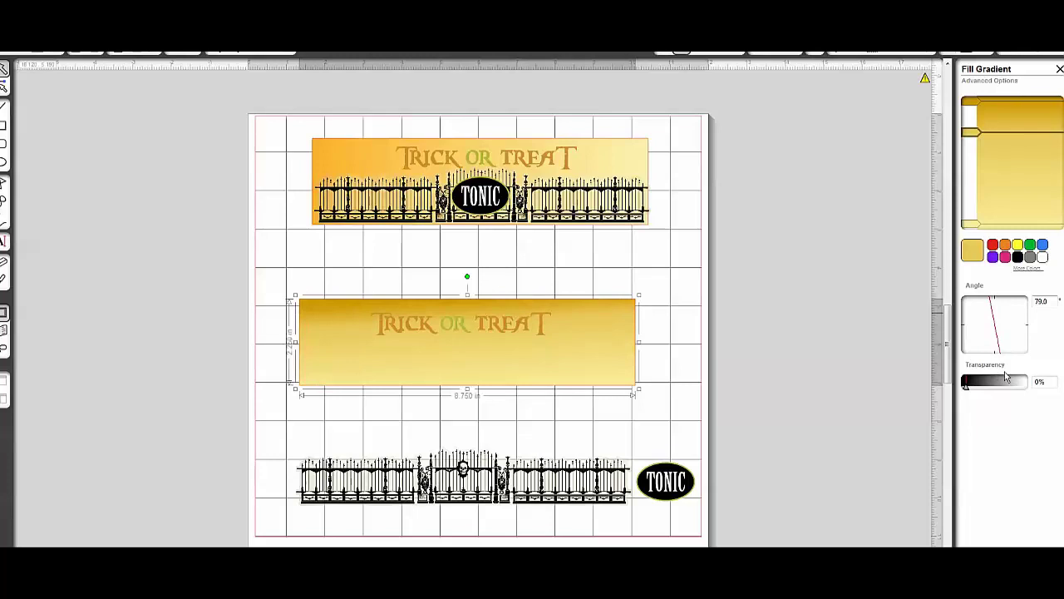
{"action": "left_click_drag", "start_coordinate": [1006, 378], "coordinate": [998, 306]}
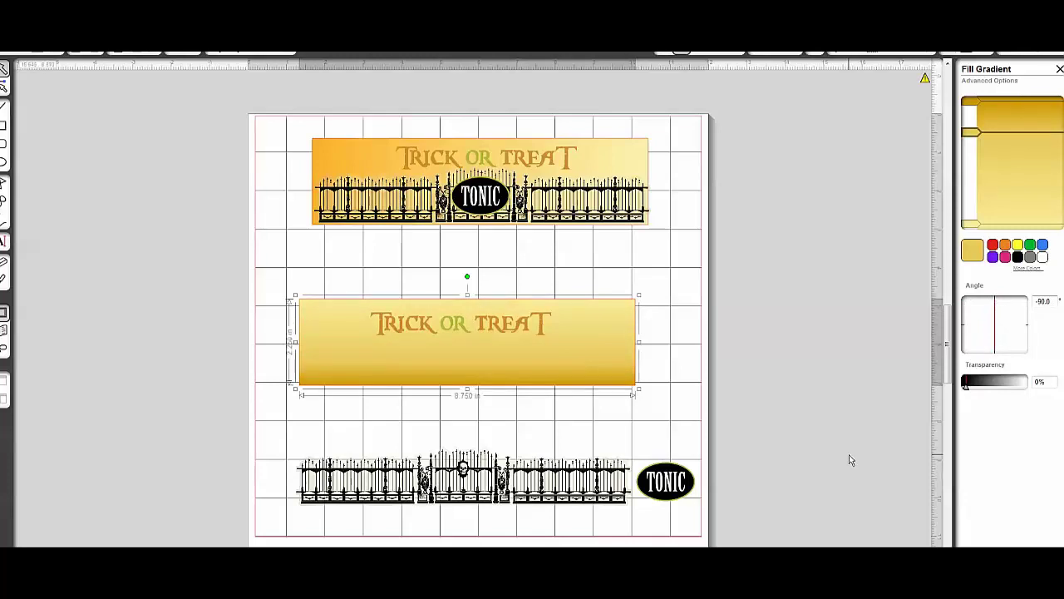
{"action": "left_click_drag", "start_coordinate": [967, 131], "coordinate": [965, 167]}
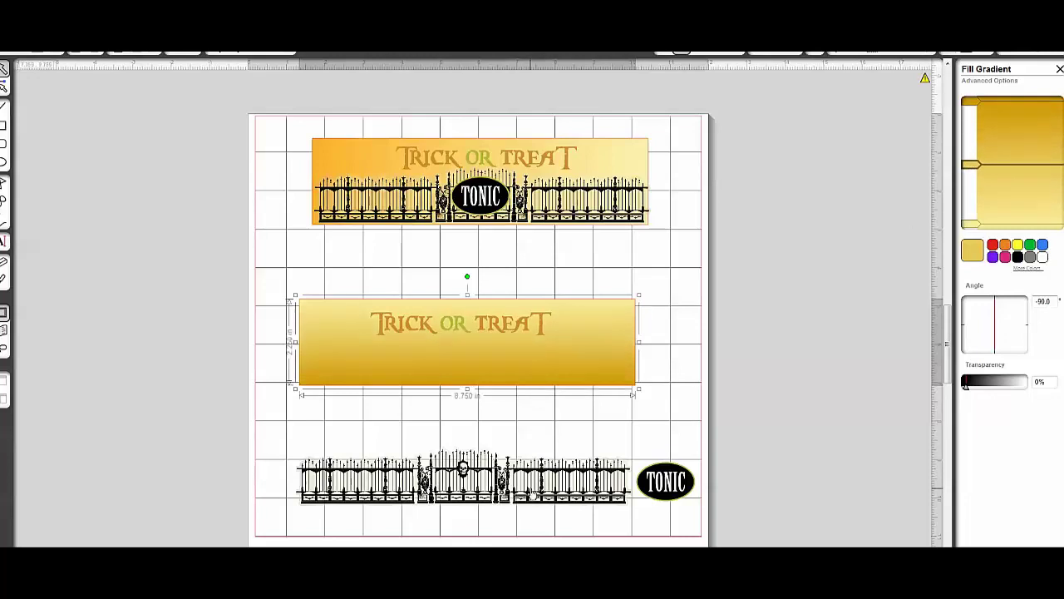
Place the iron gate, TRICK OR TREAT title and TONIC oval onto the second gold label.
{"action": "left_click", "coordinate": [533, 494]}
{"action": "left_click_drag", "start_coordinate": [536, 489], "coordinate": [535, 376]}
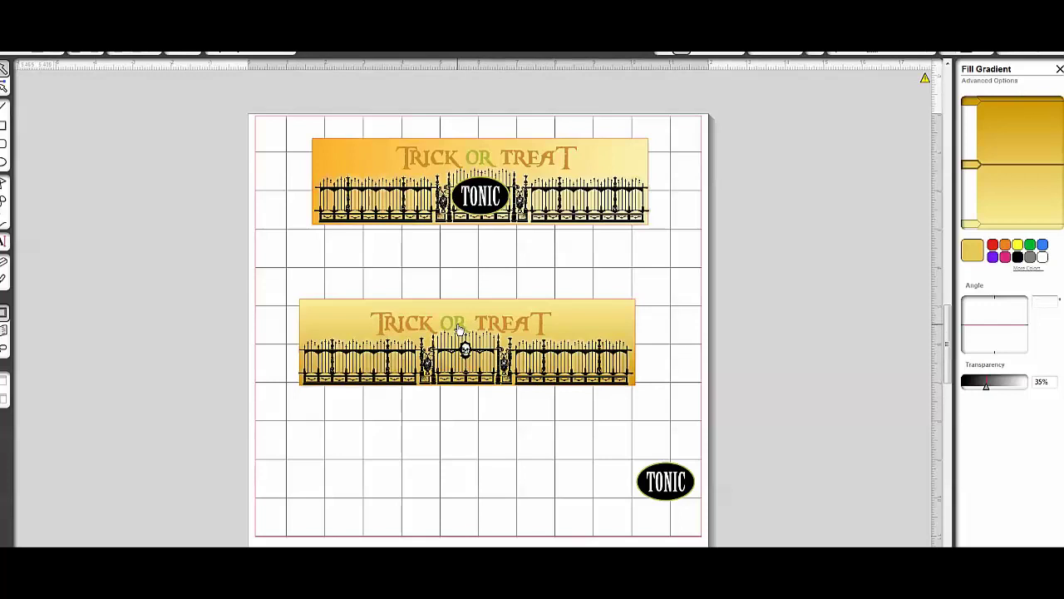
{"action": "left_click_drag", "start_coordinate": [458, 330], "coordinate": [463, 320]}
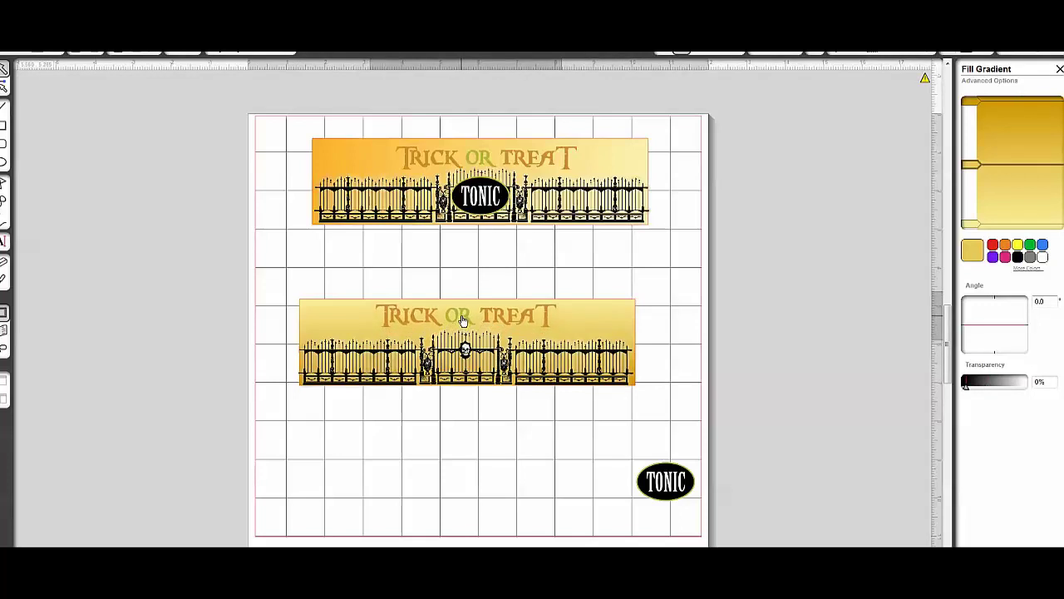
{"action": "left_click_drag", "start_coordinate": [657, 490], "coordinate": [465, 370]}
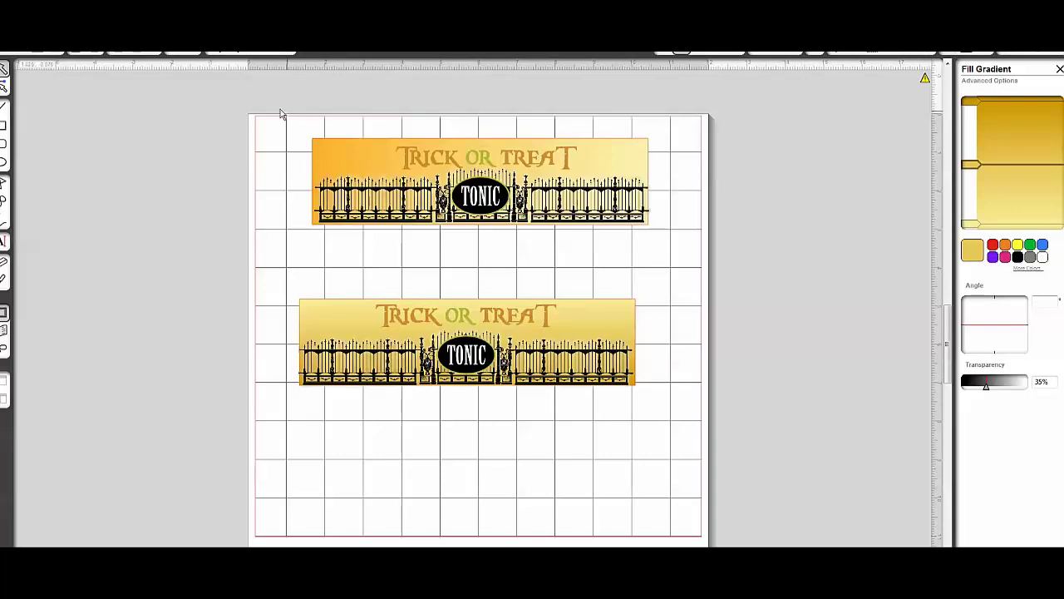
Move the whole upper label down to line up with the lower one.
{"action": "left_click_drag", "start_coordinate": [292, 125], "coordinate": [670, 247]}
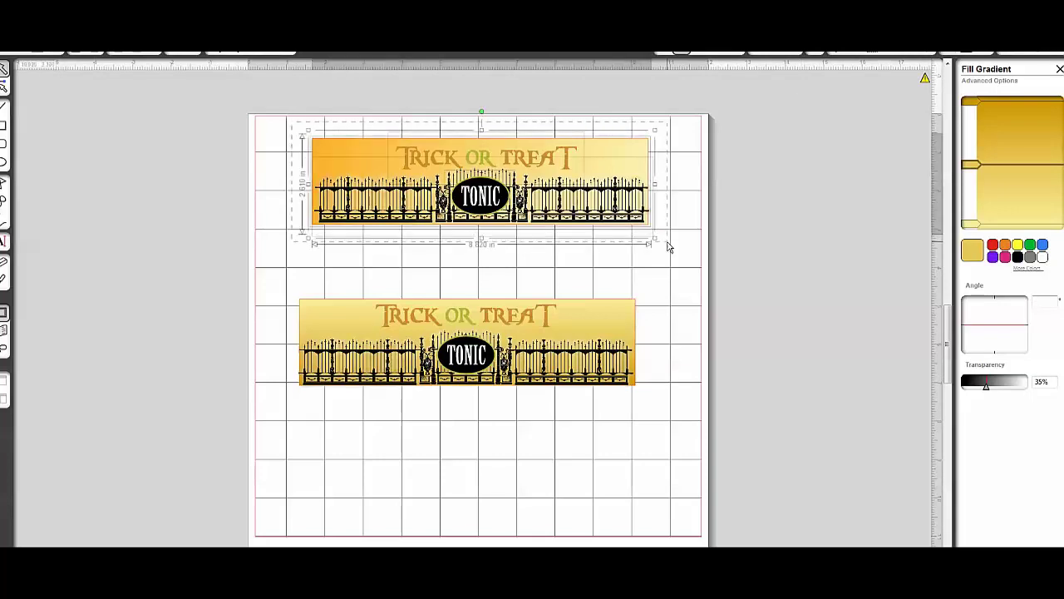
{"action": "left_click_drag", "start_coordinate": [604, 213], "coordinate": [591, 244]}
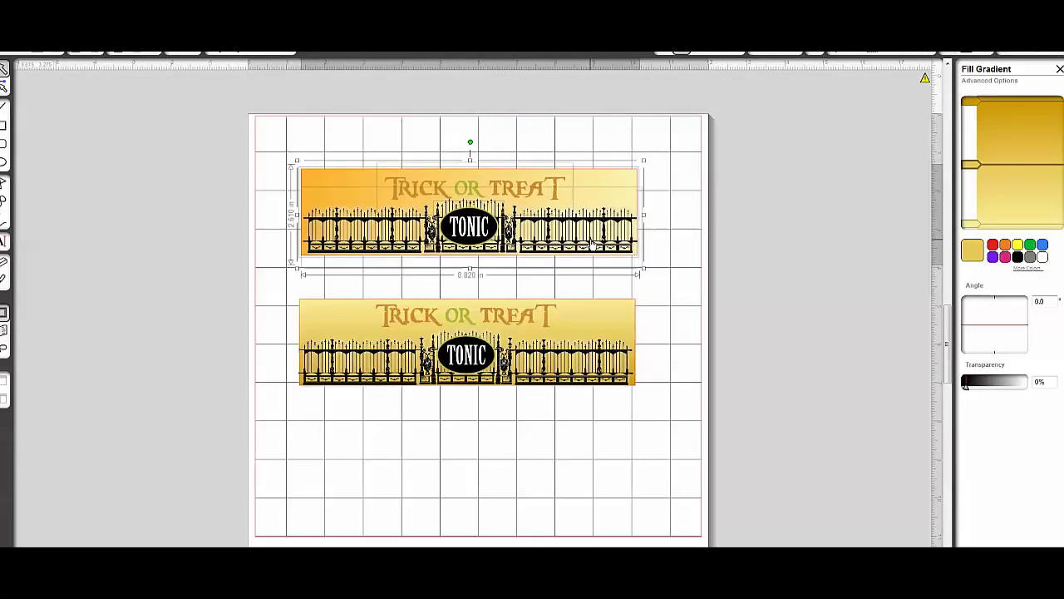
{"action": "left_click", "coordinate": [673, 224]}
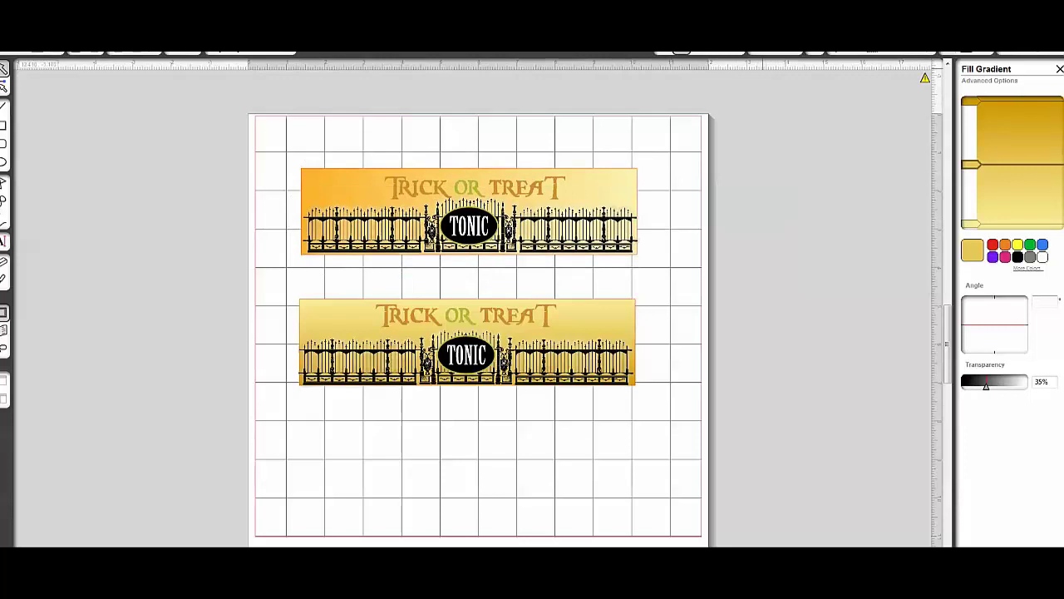
Switch to Cut Style view to preview both labels' red cut lines.
{"action": "left_click", "coordinate": [787, 48]}
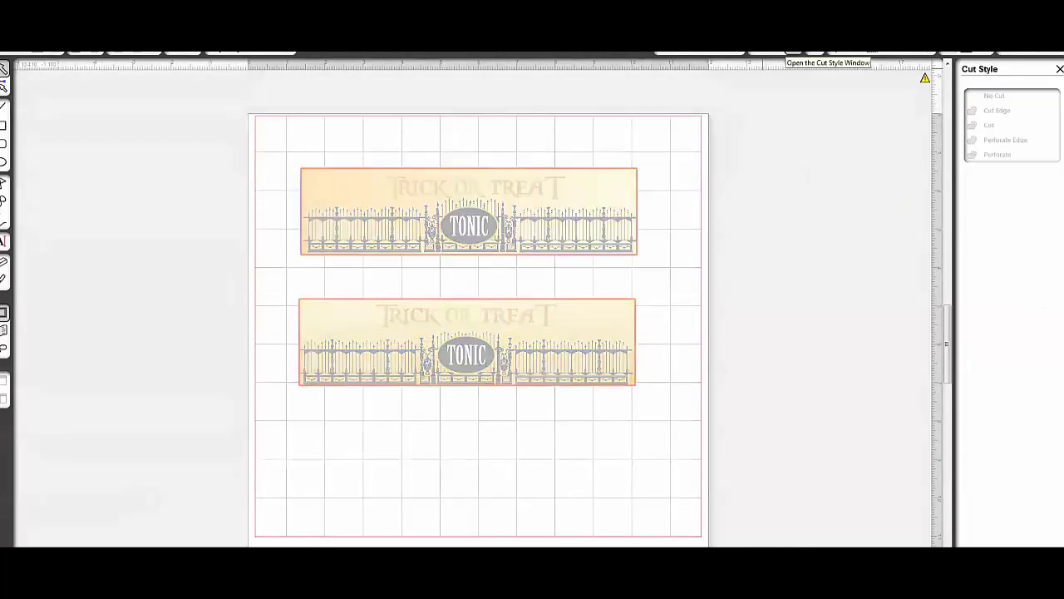